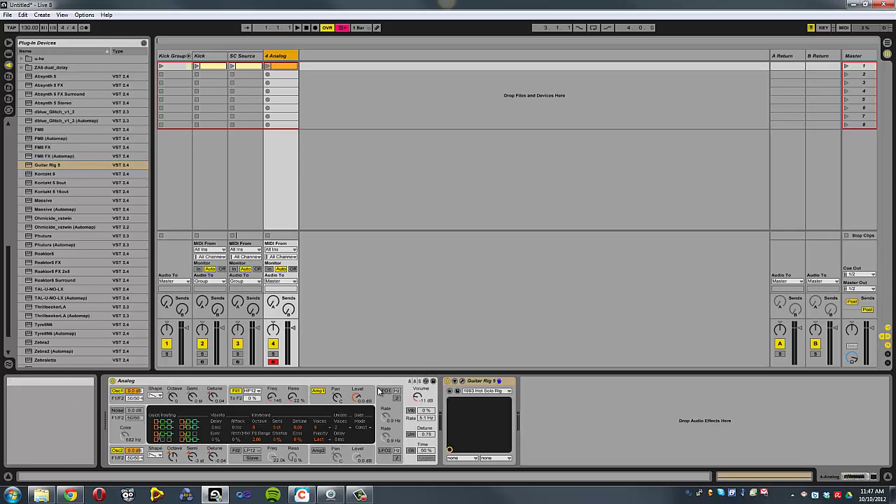
left_click(267, 66)
left_click(308, 30)
left_click(267, 236)
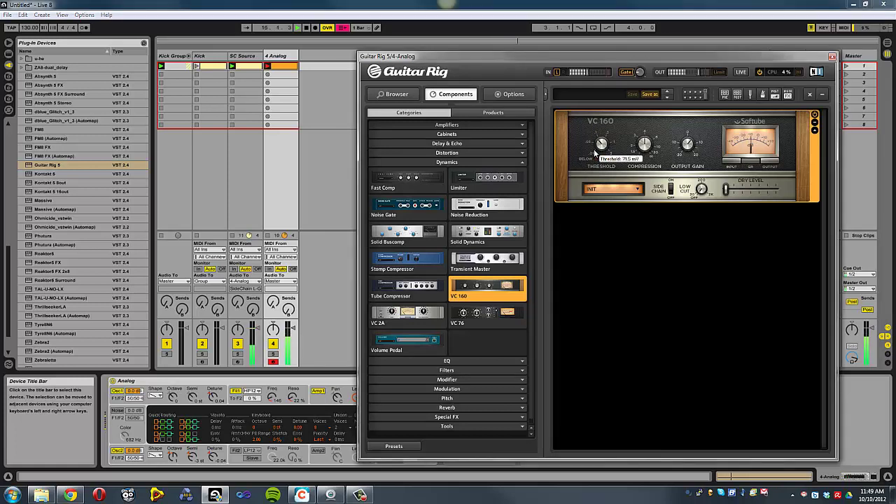
Set the VC 160 compression to 4.2, then delete the VC 160 from the rack
mouse_move(643, 144)
left_click_drag(644, 147, 640, 162)
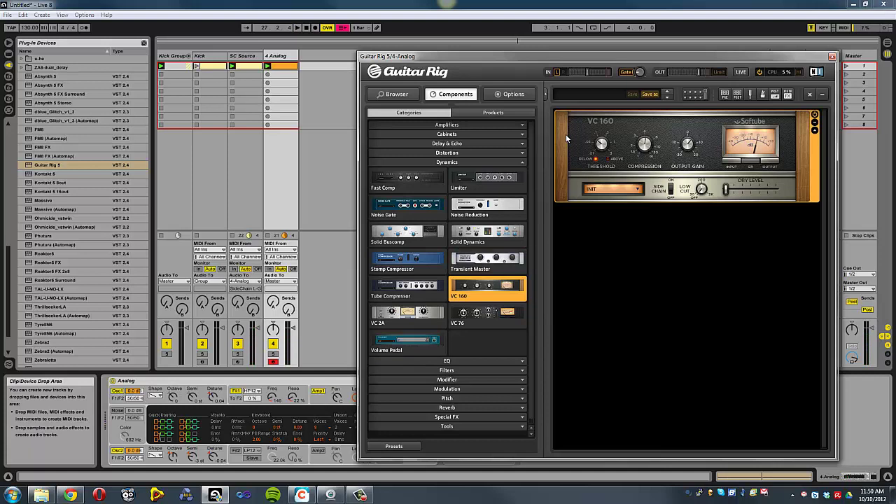
key("Delete")
Add Solid Buscomp from Dynamics to the rack and expand its sidechain and dry/wet panel
left_click_drag(405, 238, 671, 285)
left_click(814, 130)
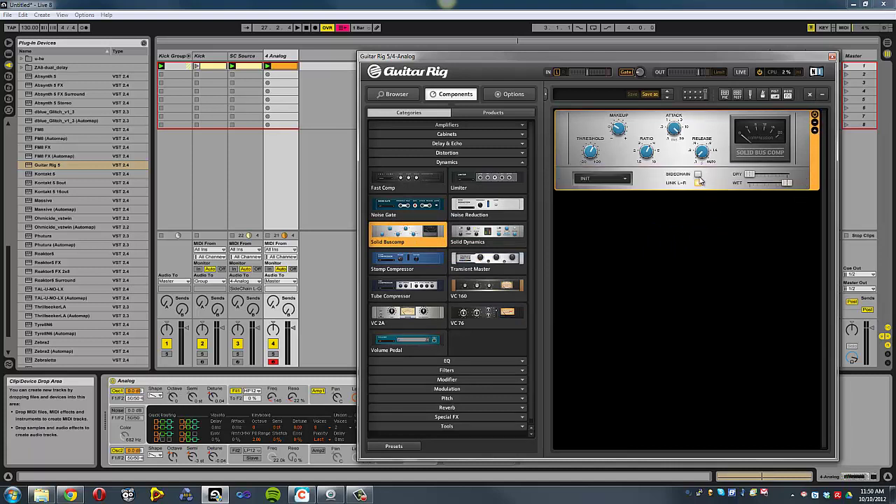